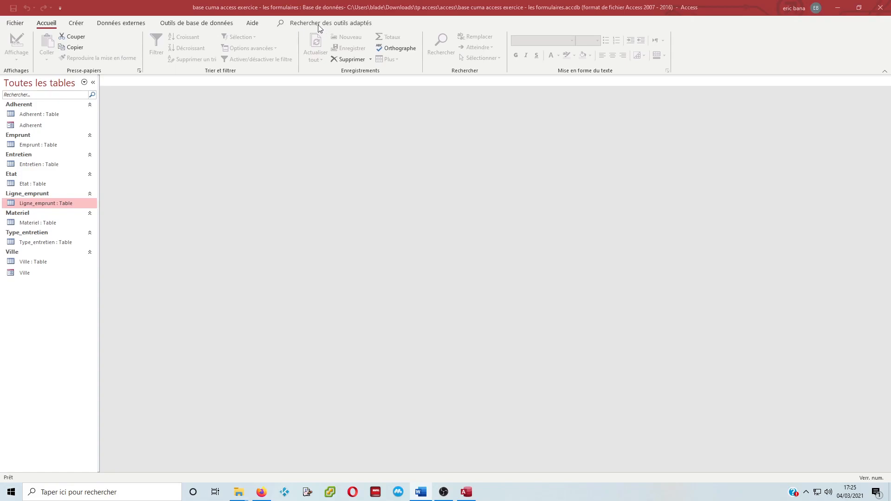
Start a new form with the Form Wizard, based on the Materiel table with all of its fields
{"action": "left_click", "coordinate": [80, 25]}
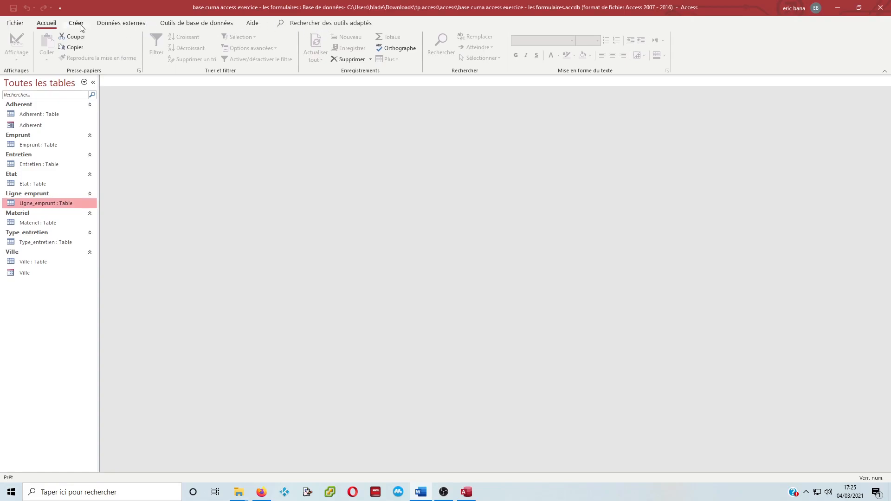
{"action": "left_click", "coordinate": [76, 23]}
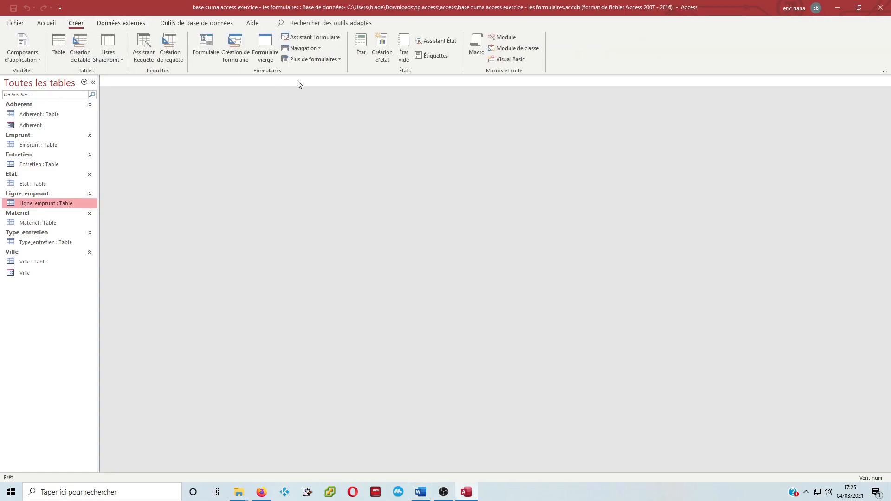
{"action": "left_click", "coordinate": [330, 40]}
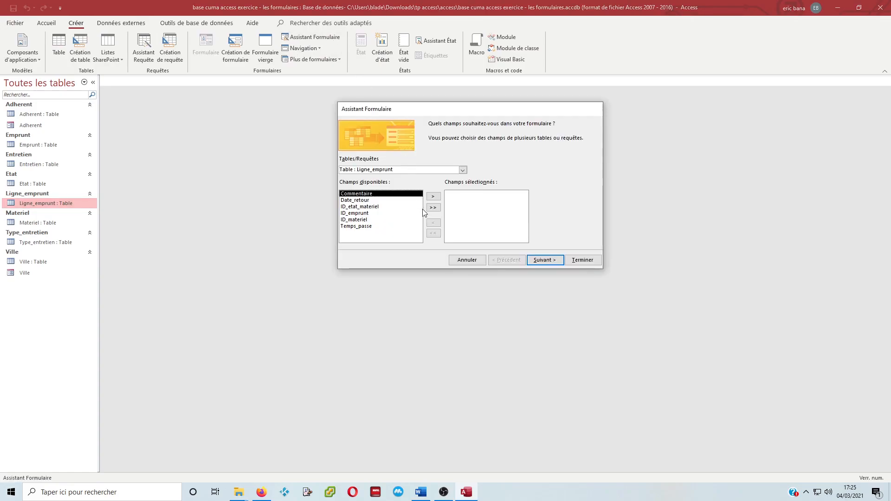
{"action": "left_click", "coordinate": [460, 171]}
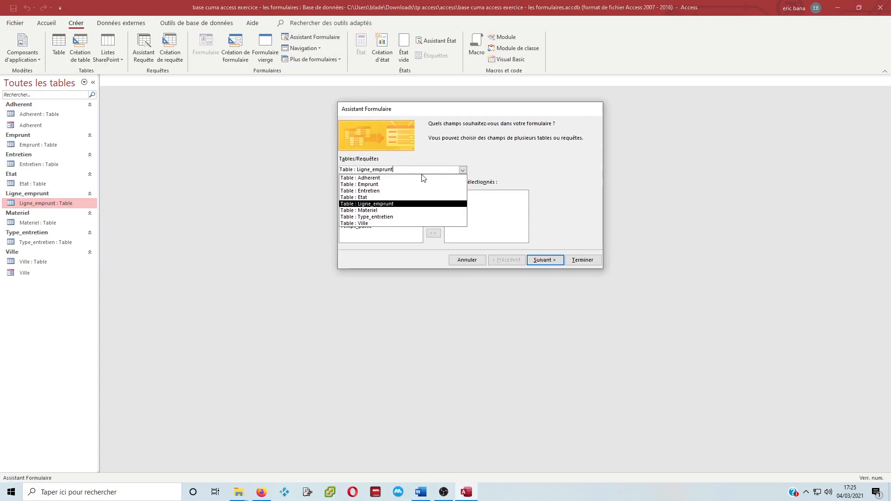
{"action": "left_click", "coordinate": [394, 210]}
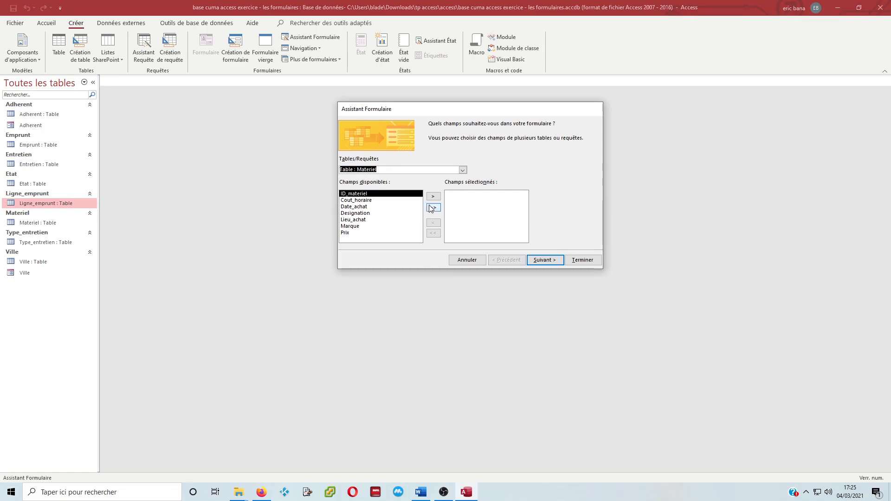
{"action": "left_click", "coordinate": [434, 208]}
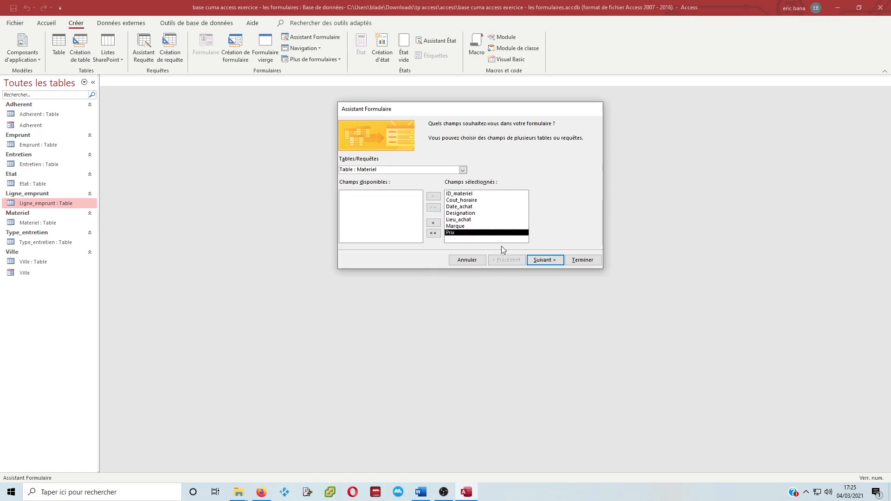
Accept the default layout and the title Materiel, and finish the wizard with the option to modify the form's structure
{"action": "left_click", "coordinate": [545, 260]}
{"action": "left_click", "coordinate": [544, 261]}
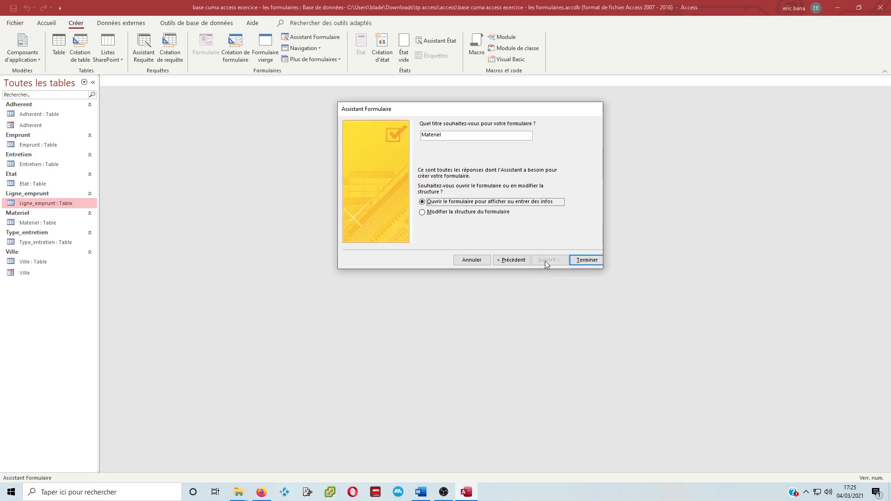
{"action": "left_click", "coordinate": [469, 213]}
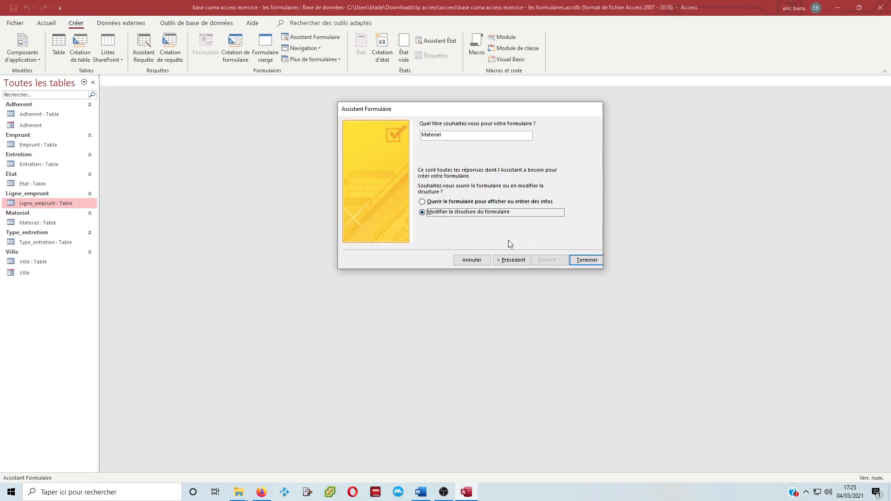
{"action": "left_click", "coordinate": [585, 261]}
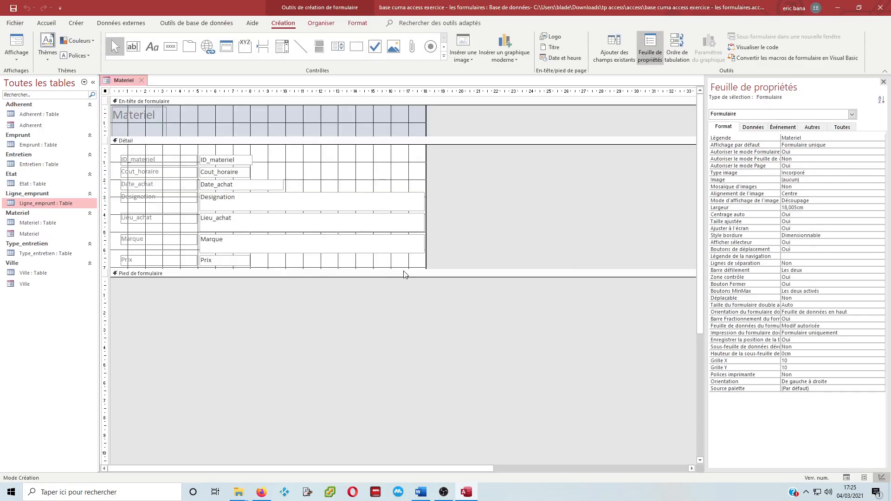
Enlarge the Detail section, widening the form to about 30.8 cm, and draw a subform about 30.5 by 7.7 cm below the Prix field
{"action": "left_click_drag", "start_coordinate": [404, 278], "coordinate": [412, 434]}
{"action": "left_click_drag", "start_coordinate": [426, 268], "coordinate": [651, 274]}
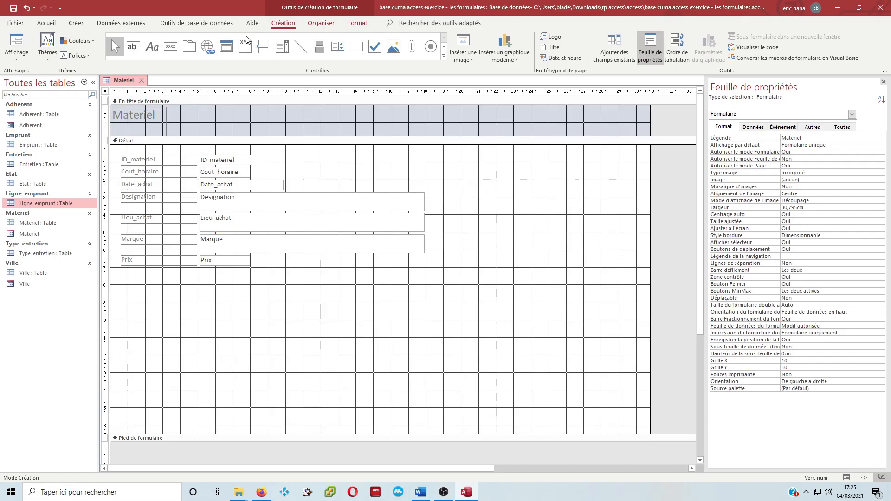
{"action": "left_click", "coordinate": [443, 55]}
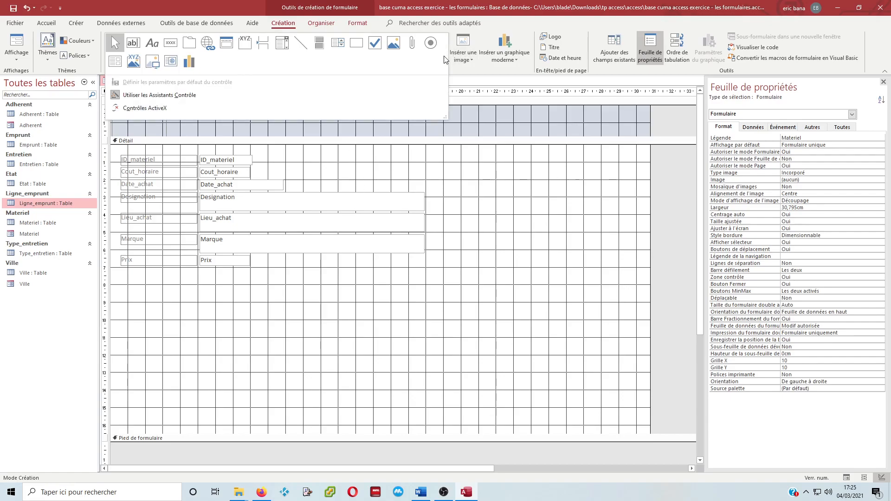
{"action": "left_click", "coordinate": [114, 60]}
{"action": "left_click_drag", "start_coordinate": [112, 277], "coordinate": [646, 410]}
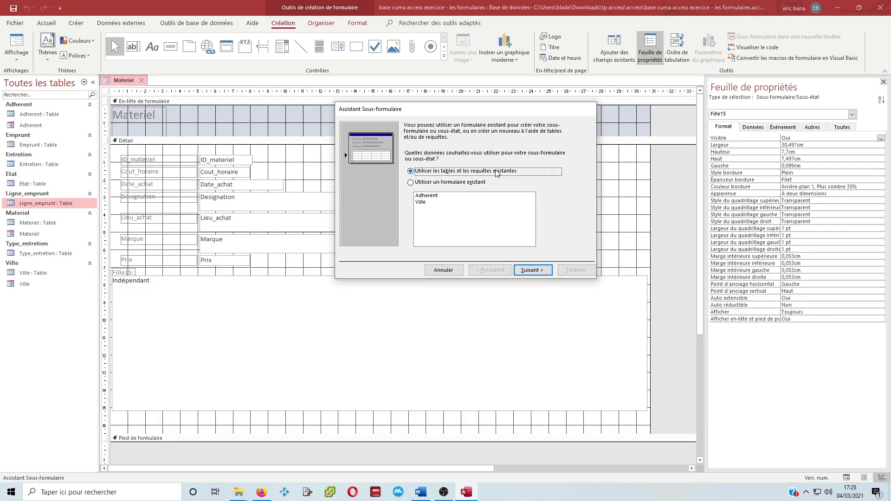
Build the subform from all Ligne_emprunt table fields, linked on ID_materiel, and name it Ligne_emprunt sous-formulaire
{"action": "left_click", "coordinate": [538, 271]}
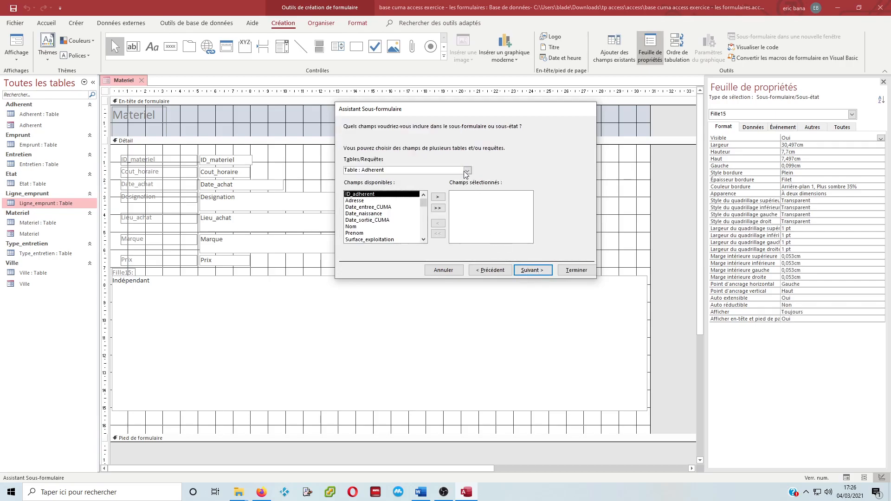
{"action": "left_click", "coordinate": [468, 171]}
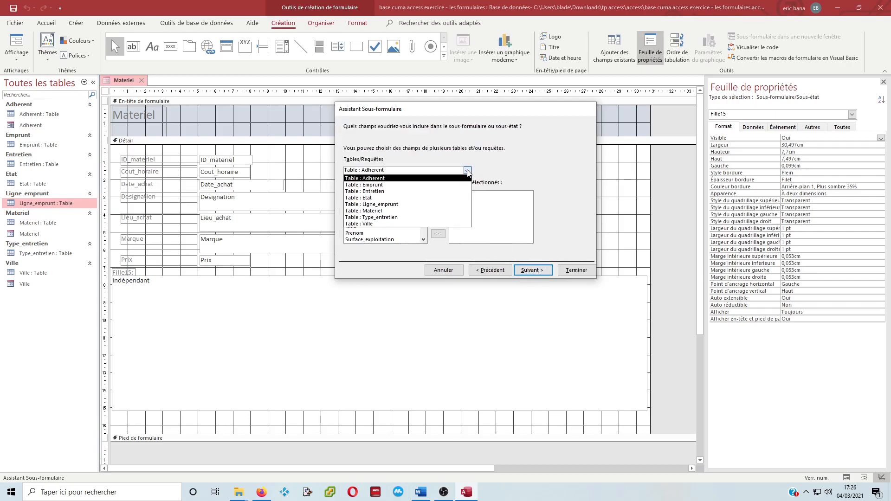
{"action": "left_click", "coordinate": [410, 204]}
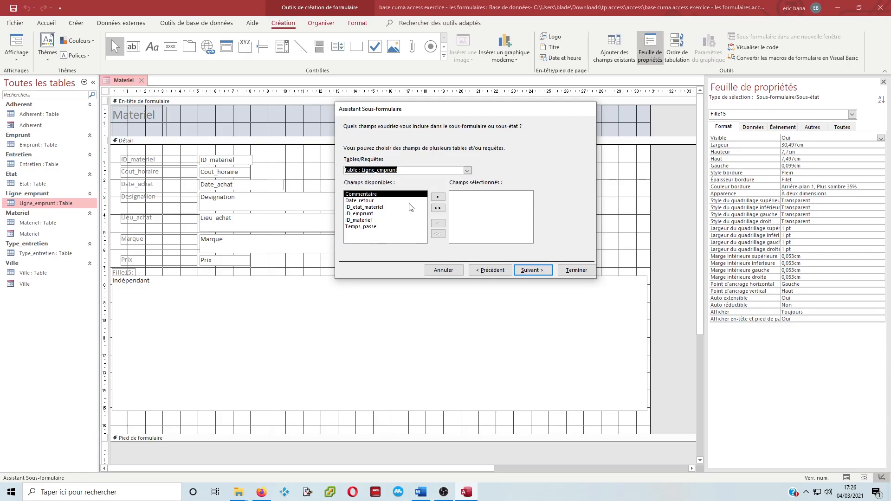
{"action": "left_click", "coordinate": [438, 208]}
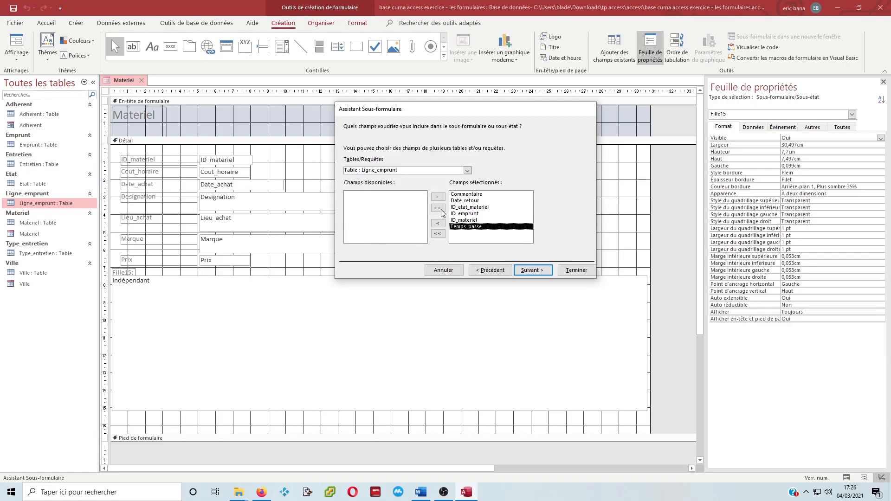
{"action": "left_click", "coordinate": [530, 271]}
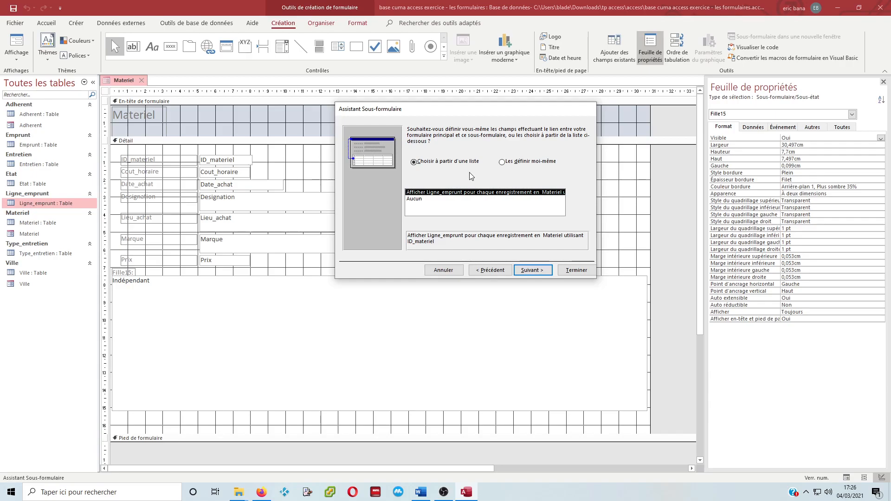
{"action": "left_click", "coordinate": [538, 271]}
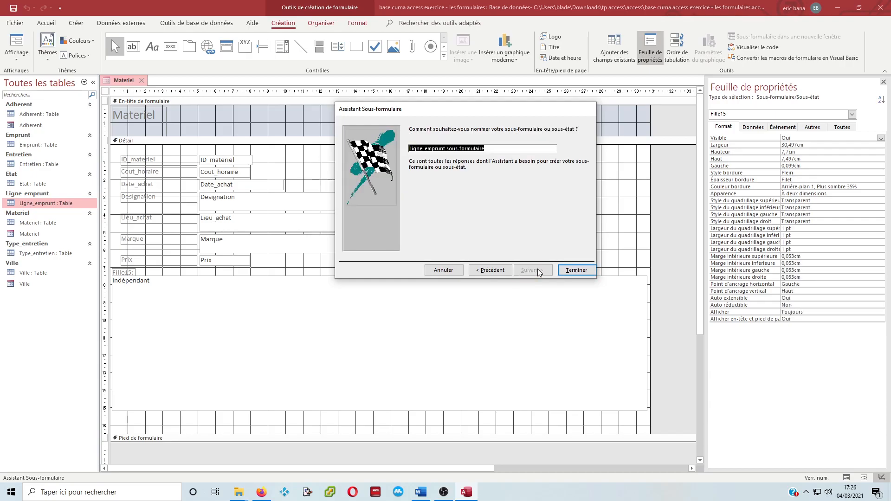
{"action": "left_click", "coordinate": [577, 270]}
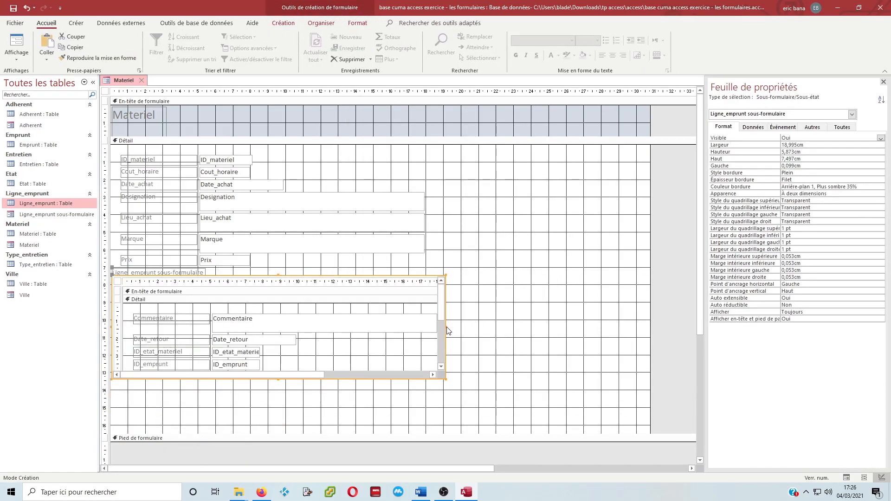
Widen the Ligne_emprunt subform to about 30 cm and display the Materiel form in Form view
{"action": "left_click_drag", "start_coordinate": [445, 329], "coordinate": [639, 330]}
{"action": "left_click", "coordinate": [16, 55]}
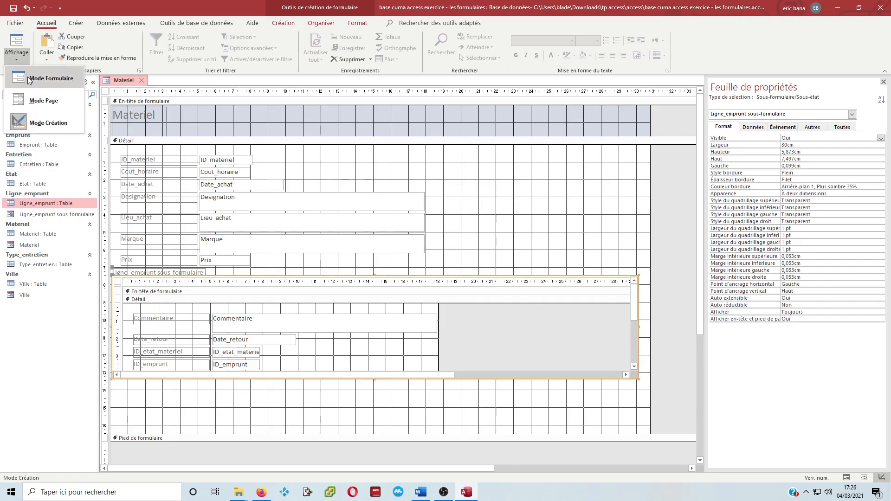
{"action": "left_click", "coordinate": [29, 79]}
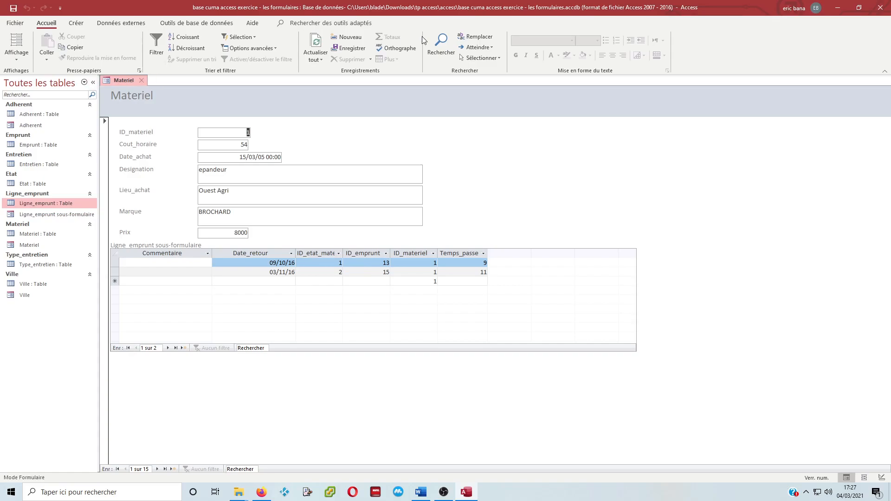
Back in Design view, move the ID_materiel field to about 20.2 cm from the form's left edge and set its Visible property to Non
{"action": "left_click", "coordinate": [21, 59]}
{"action": "left_click", "coordinate": [27, 123]}
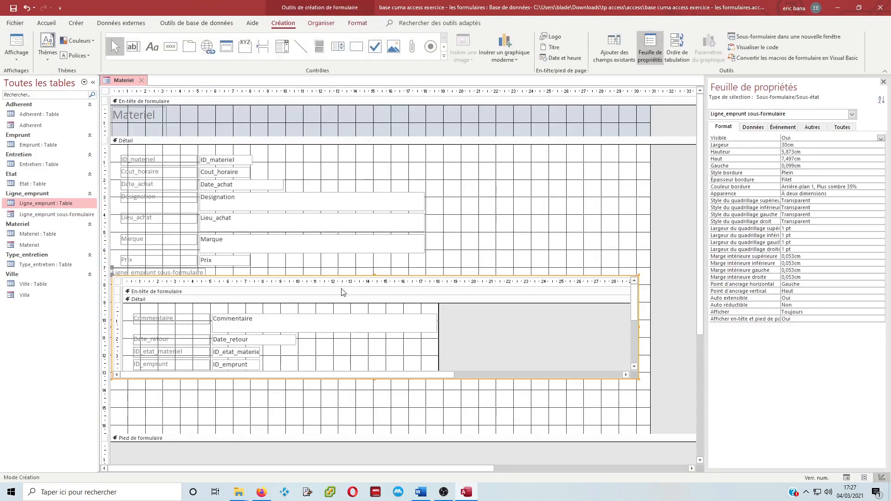
{"action": "left_click", "coordinate": [234, 163]}
{"action": "left_click_drag", "start_coordinate": [212, 155], "coordinate": [477, 156]}
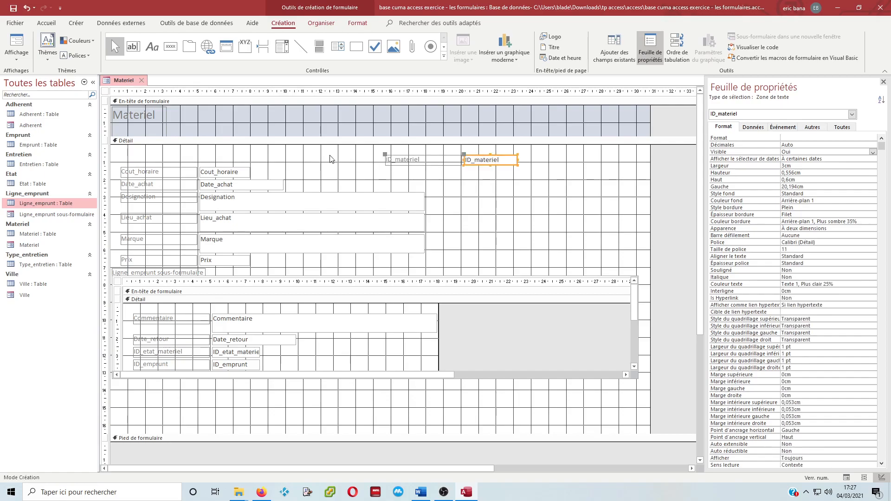
{"action": "double_click", "coordinate": [794, 153]}
Close the Materiel form, saving its changes, and open Ligne_emprunt sous-formulaire in Design view
{"action": "left_click", "coordinate": [145, 83]}
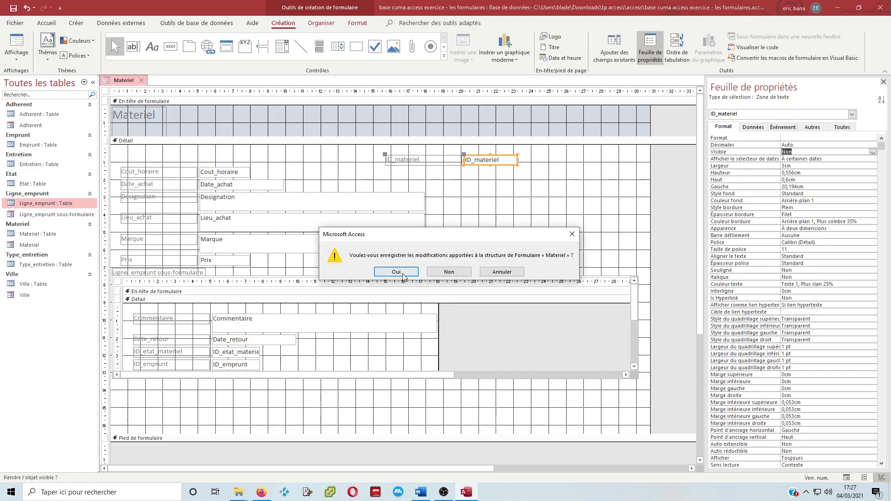
{"action": "left_click", "coordinate": [403, 274]}
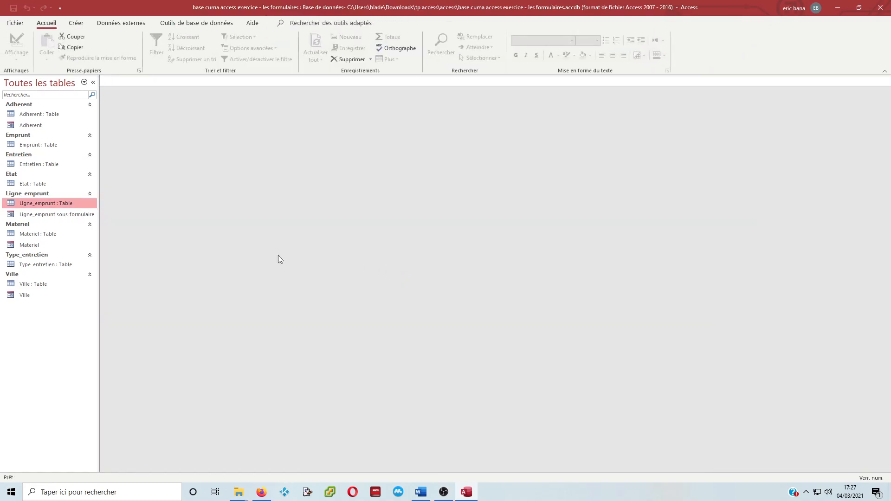
{"action": "left_click", "coordinate": [60, 217]}
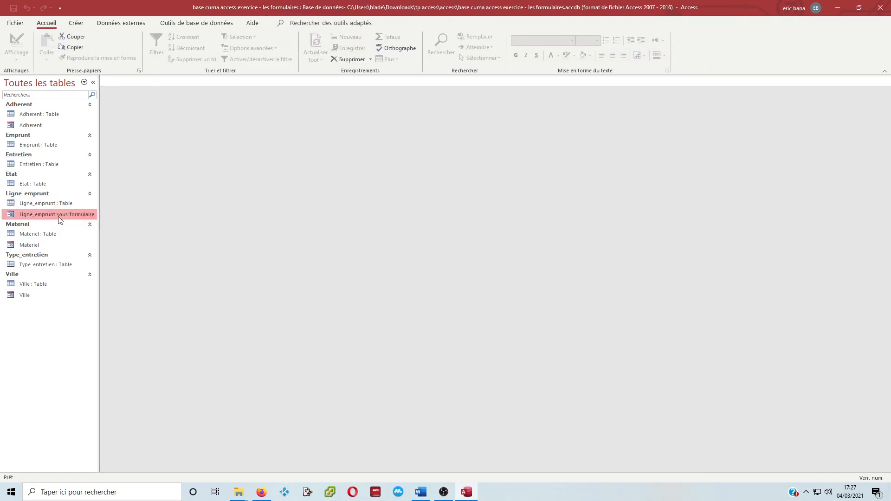
{"action": "right_click", "coordinate": [59, 217]}
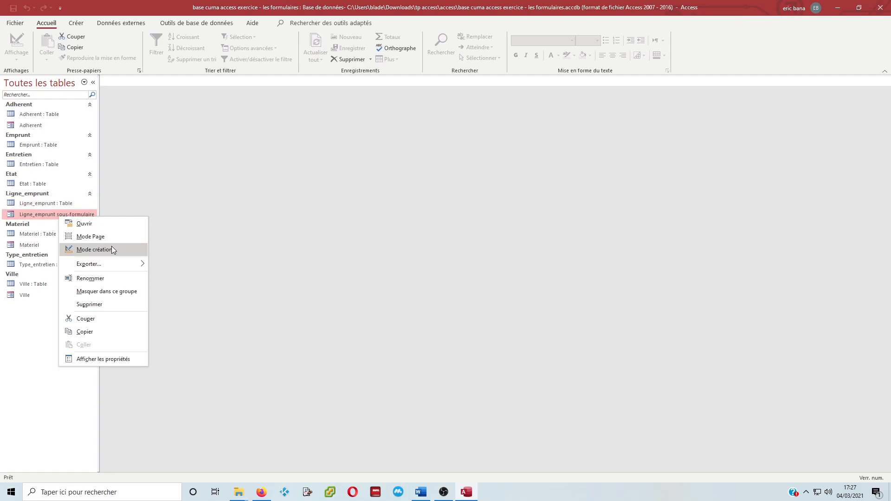
{"action": "left_click", "coordinate": [111, 247]}
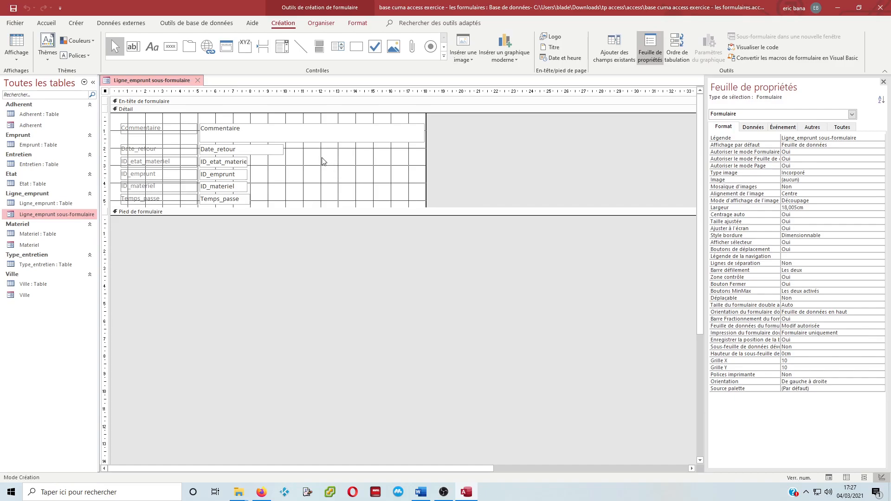
Add a combo box about 5 cm wide beside ID_etat_materiel, listing the Etat field from the Etat table with no sort order
{"action": "left_click", "coordinate": [280, 50]}
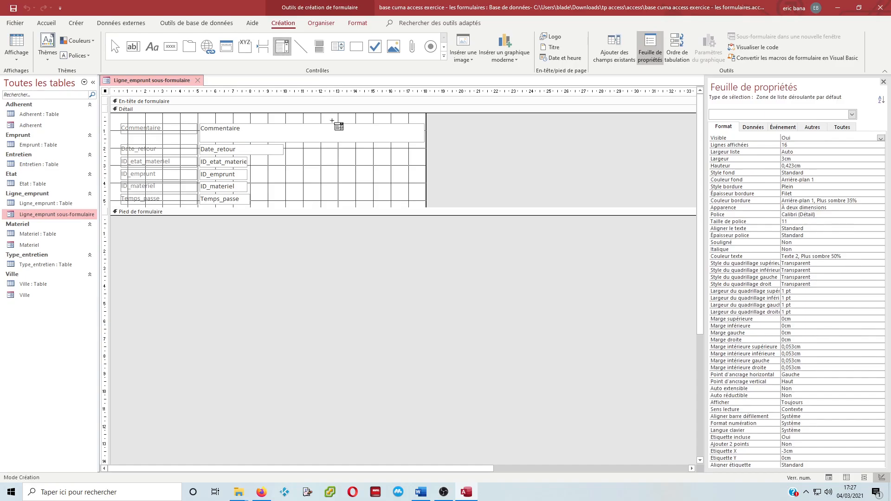
{"action": "left_click_drag", "start_coordinate": [288, 156], "coordinate": [377, 168]}
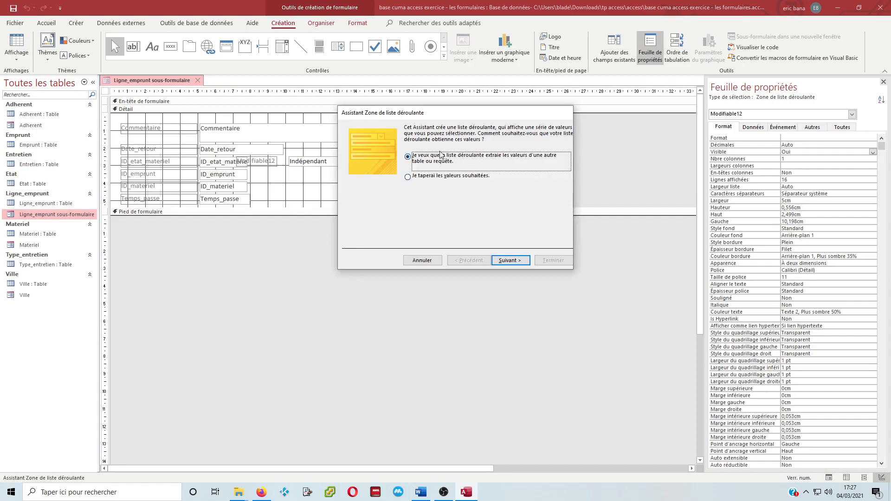
{"action": "left_click", "coordinate": [514, 264]}
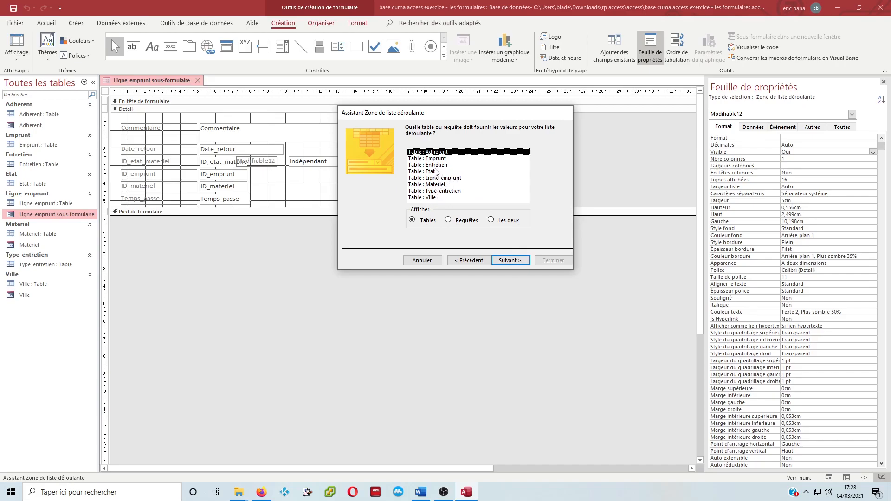
{"action": "double_click", "coordinate": [436, 172]}
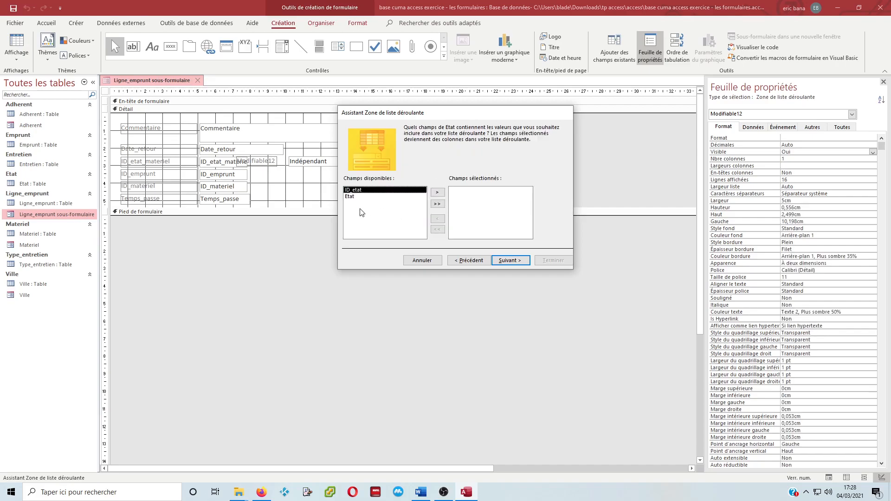
{"action": "double_click", "coordinate": [352, 197]}
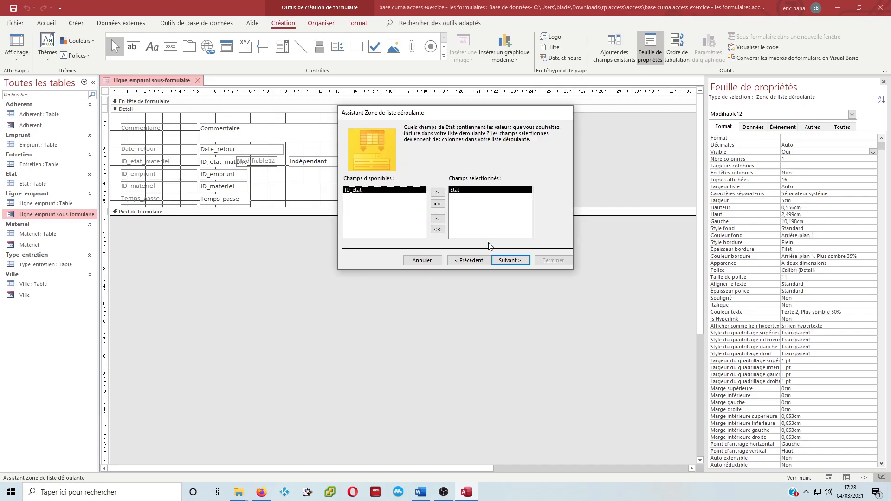
{"action": "left_click", "coordinate": [507, 261]}
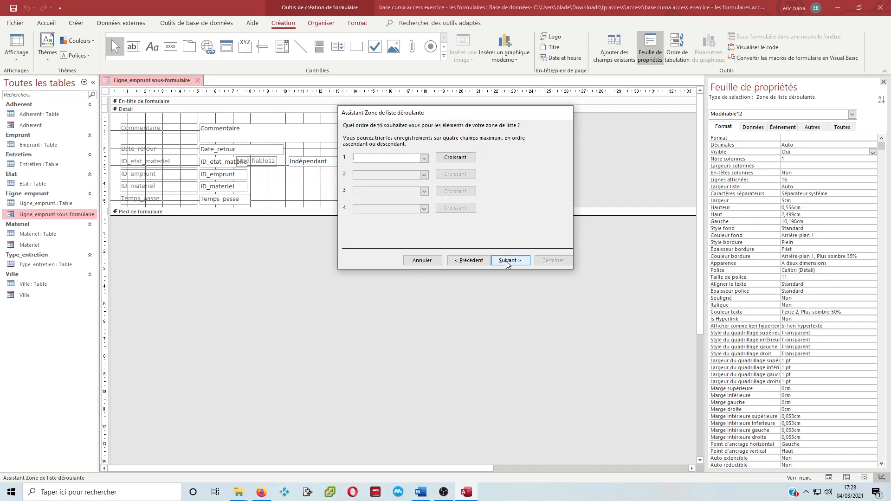
{"action": "left_click", "coordinate": [507, 261]}
{"action": "left_click", "coordinate": [508, 260]}
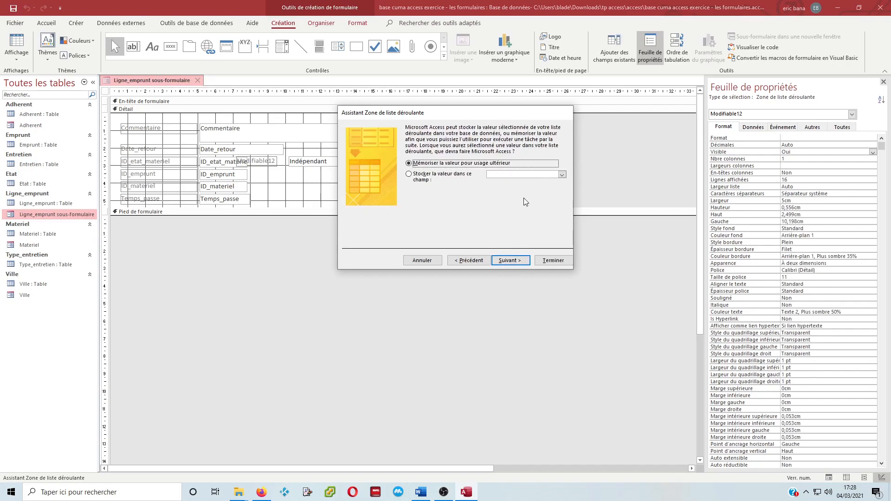
Store the combo box value in the ID_etat_materiel field and label it Etat matériel
{"action": "left_click", "coordinate": [409, 173]}
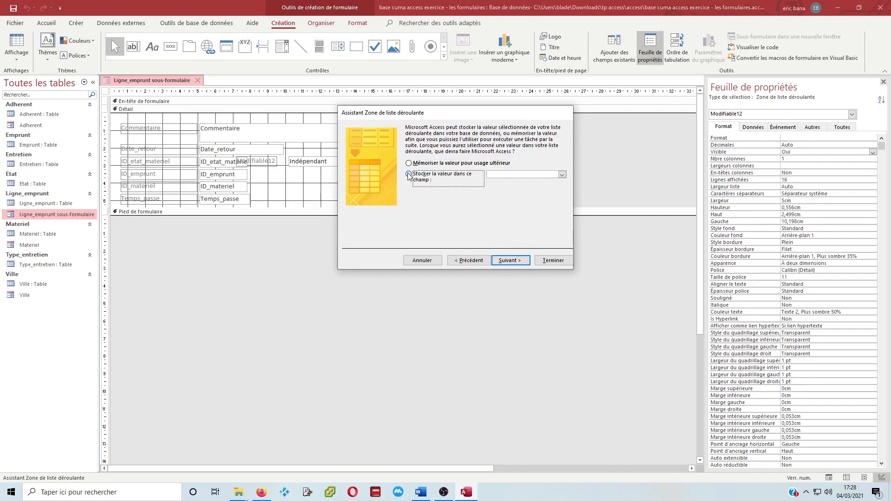
{"action": "left_click", "coordinate": [561, 175]}
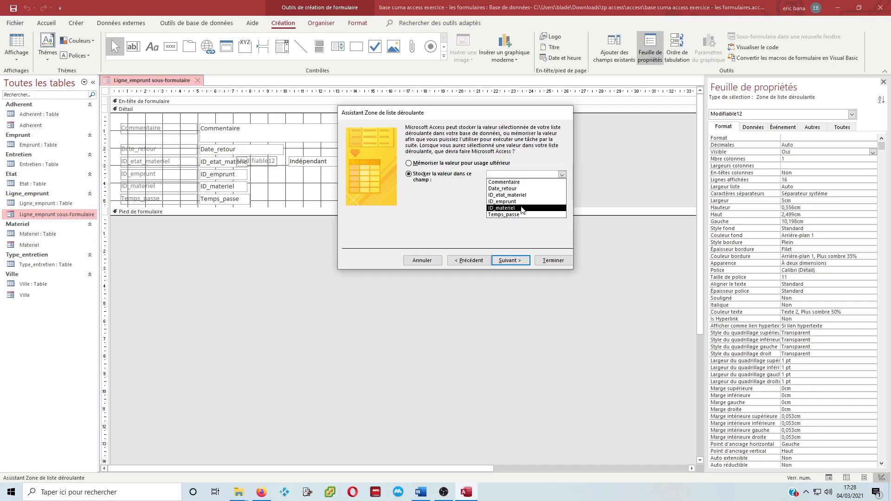
{"action": "left_click", "coordinate": [519, 194]}
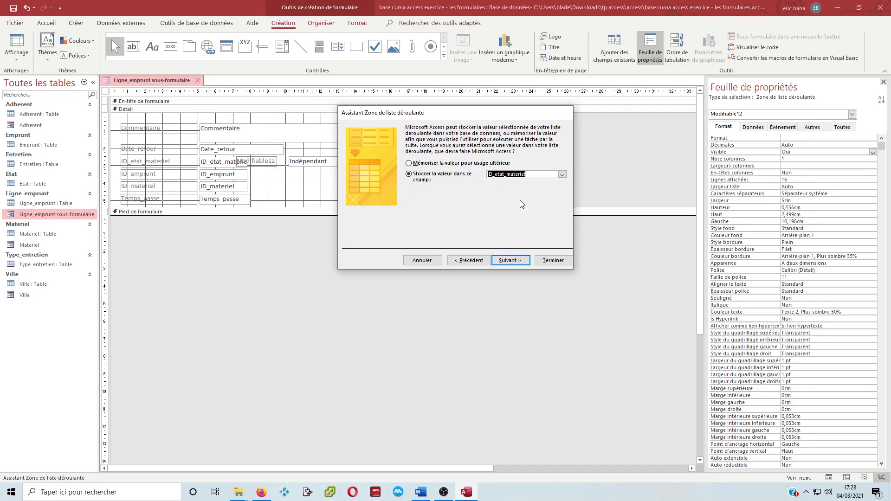
{"action": "left_click", "coordinate": [509, 260]}
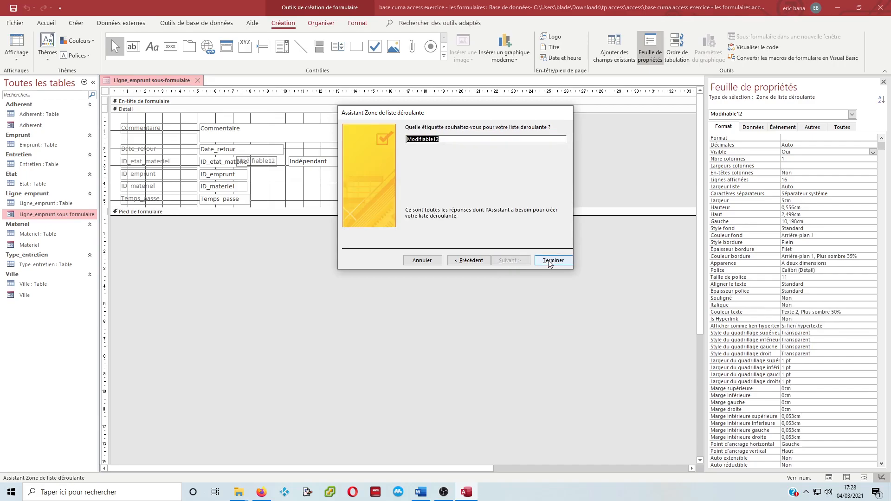
{"action": "type", "text": "Etat matériel"}
{"action": "left_click", "coordinate": [549, 261]}
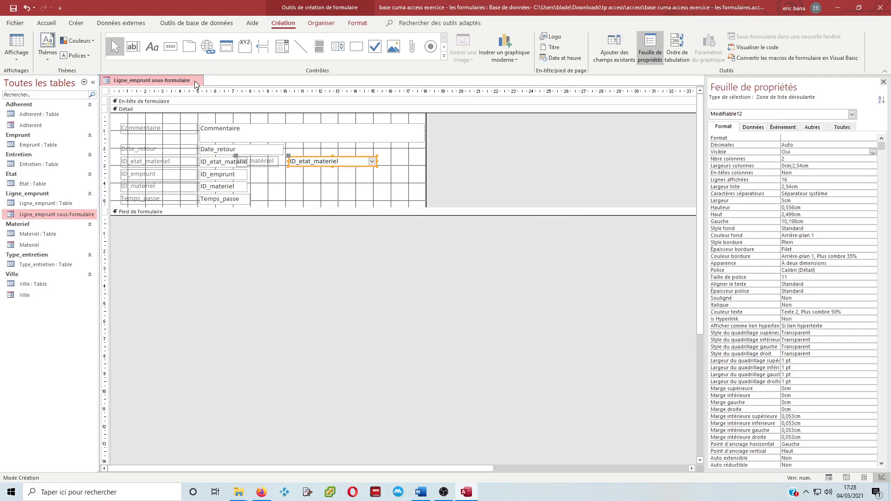
Close Ligne_emprunt sous-formulaire, saving its changes, and open the Materiel form in Form view
{"action": "left_click", "coordinate": [197, 81]}
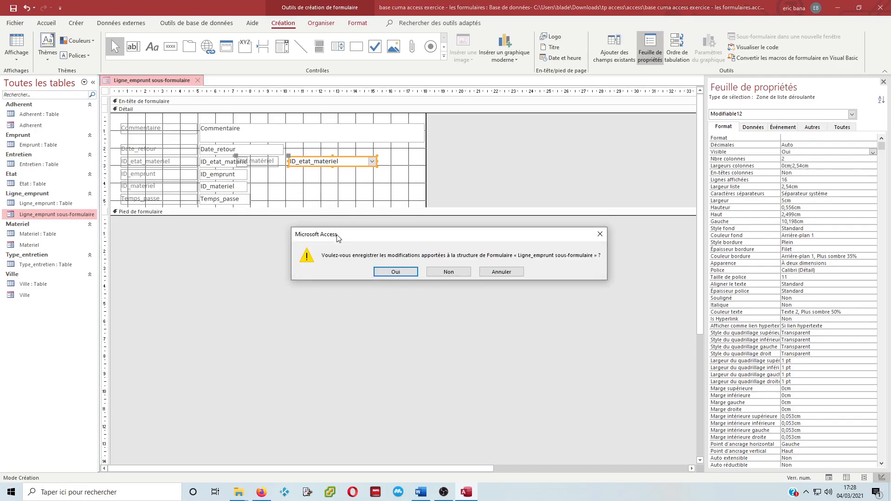
{"action": "left_click", "coordinate": [395, 273]}
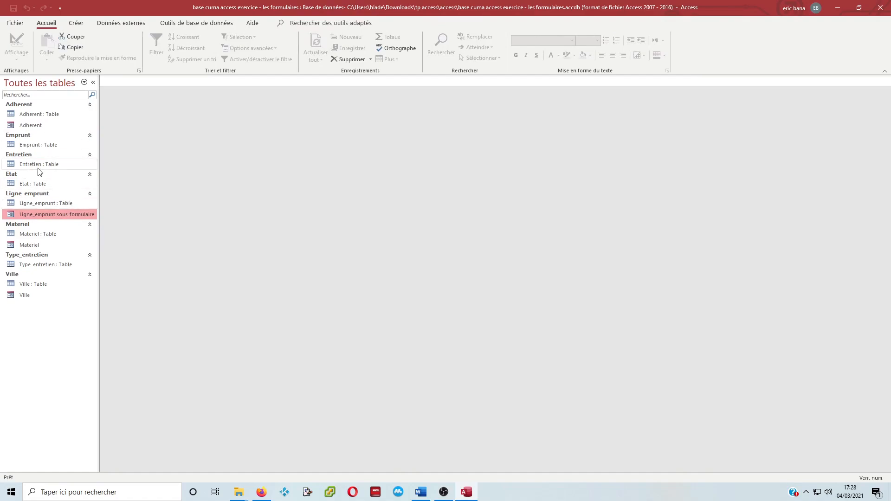
{"action": "double_click", "coordinate": [54, 244]}
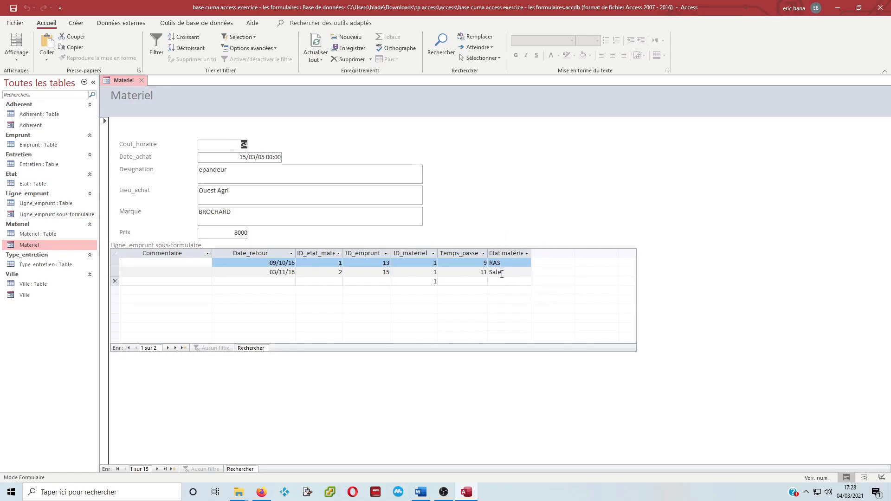
Hide the ID_etat_materiel and ID_materiel columns in the Ligne_emprunt subform datasheet
{"action": "right_click", "coordinate": [321, 253]}
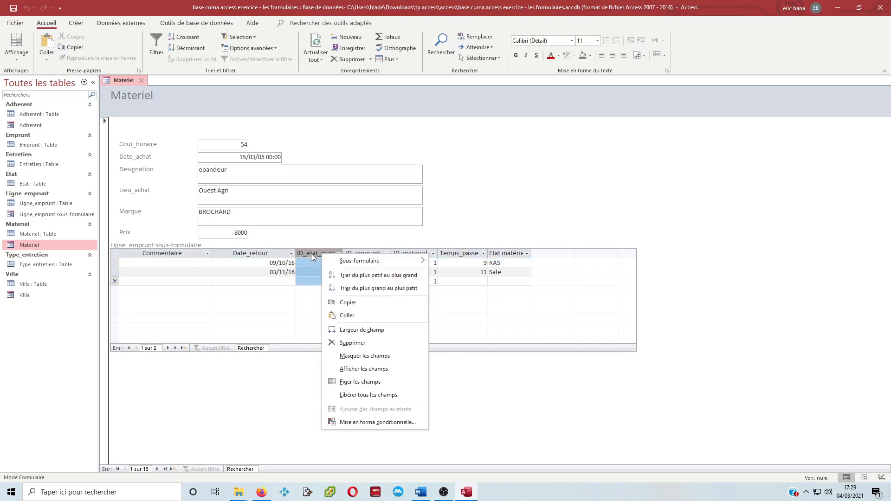
{"action": "left_click", "coordinate": [399, 355]}
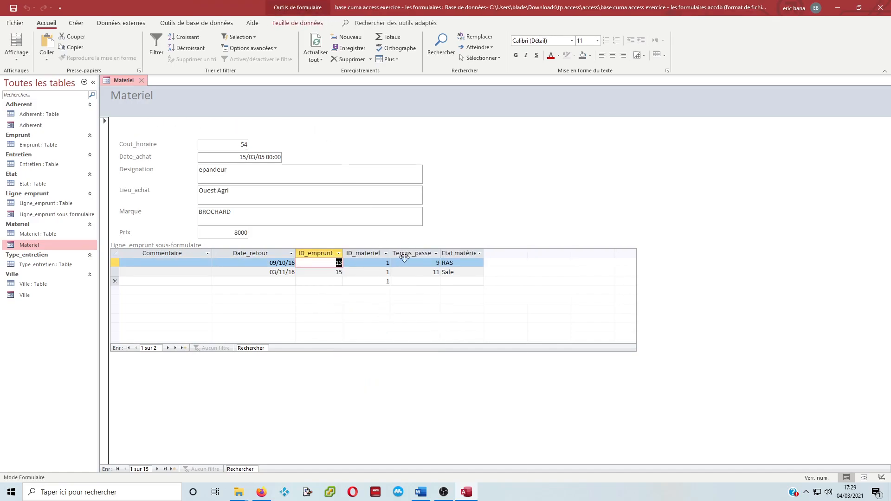
{"action": "left_click", "coordinate": [362, 253]}
{"action": "right_click", "coordinate": [363, 252]}
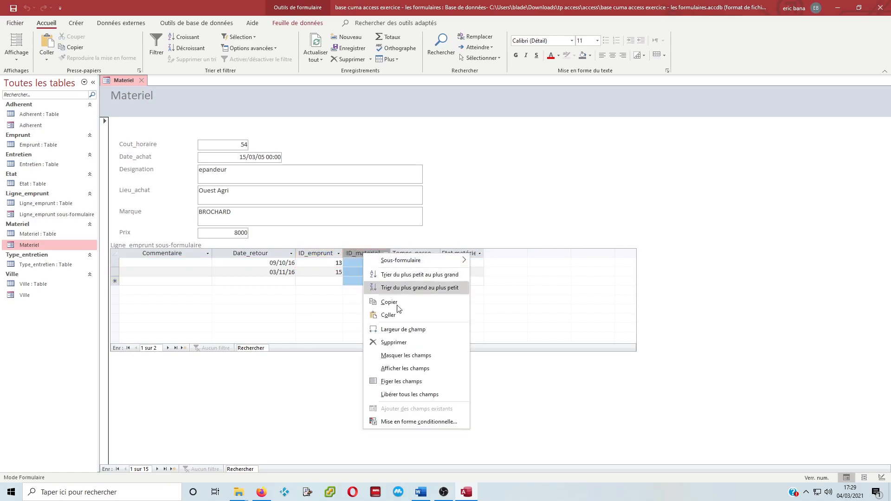
{"action": "left_click", "coordinate": [410, 355]}
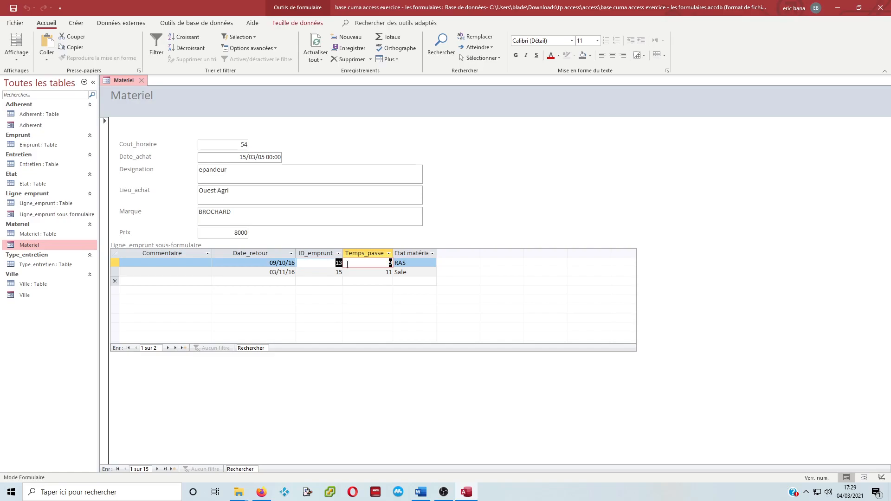
{"action": "key", "text": "shift+Tab"}
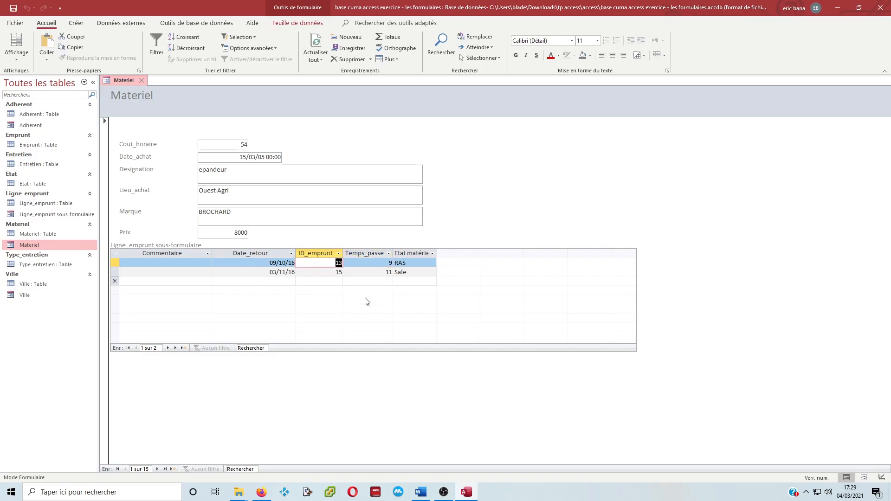
{"action": "left_click_drag", "start_coordinate": [387, 262], "coordinate": [395, 264]}
{"action": "double_click", "coordinate": [417, 264]}
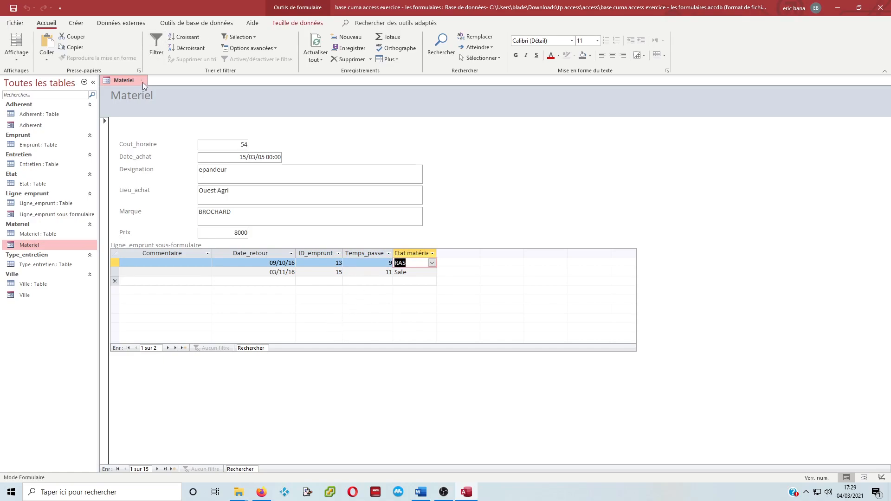
Switch the Materiel form to Design view, saving the changes to Ligne_emprunt sous-formulaire
{"action": "left_click", "coordinate": [16, 58]}
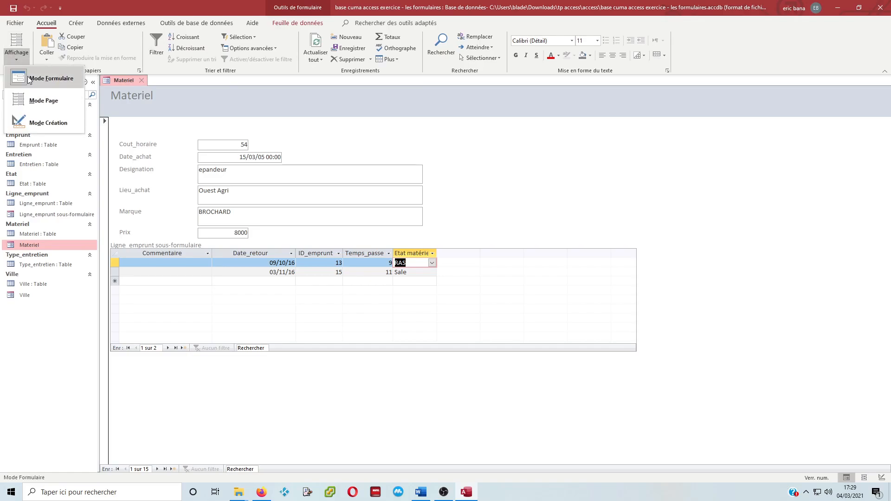
{"action": "left_click", "coordinate": [55, 126]}
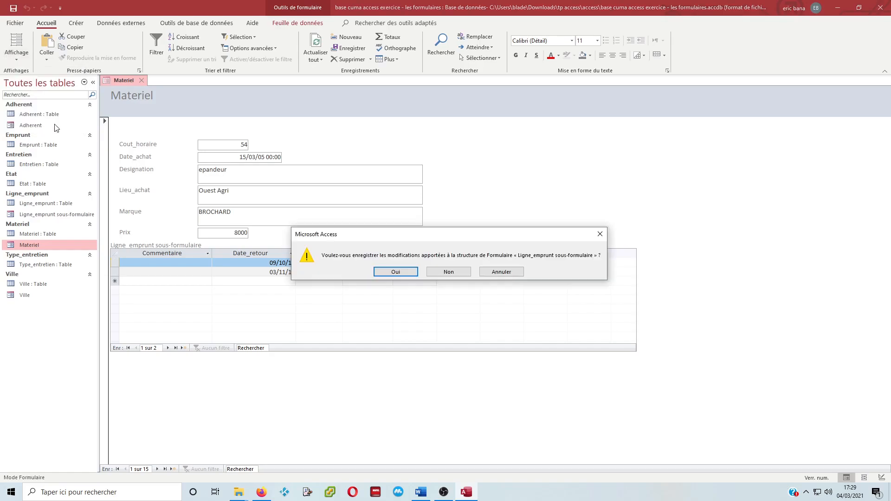
{"action": "left_click", "coordinate": [393, 272]}
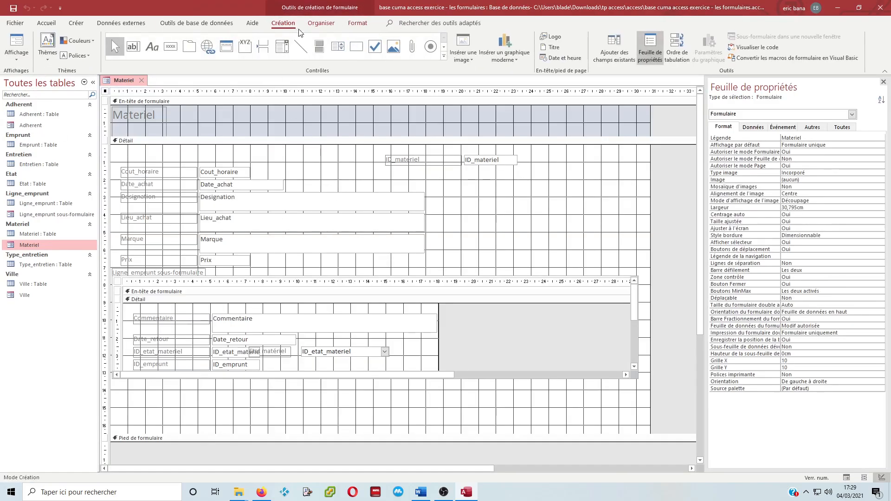
Add a combo box about 9.2 cm wide above Cout_horaire that finds form records by Designation, keeping the key column hidden
{"action": "left_click", "coordinate": [283, 47]}
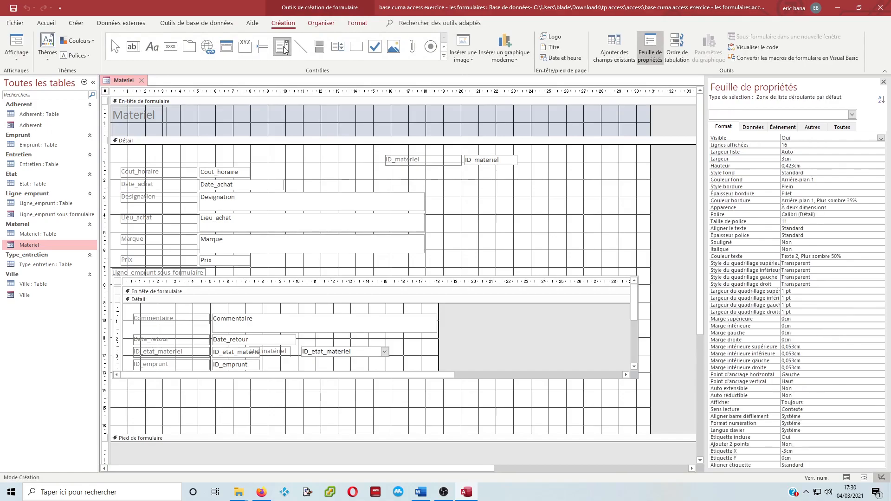
{"action": "left_click_drag", "start_coordinate": [198, 146], "coordinate": [360, 164]}
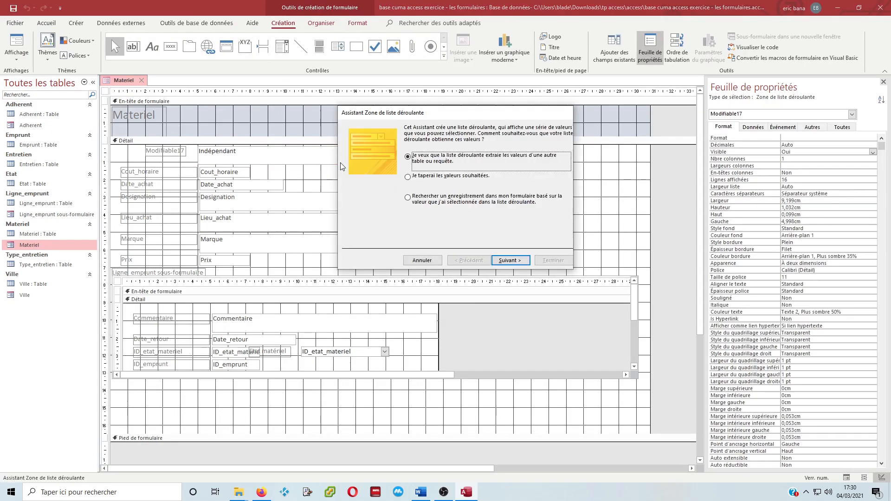
{"action": "left_click", "coordinate": [411, 200]}
{"action": "left_click", "coordinate": [513, 261]}
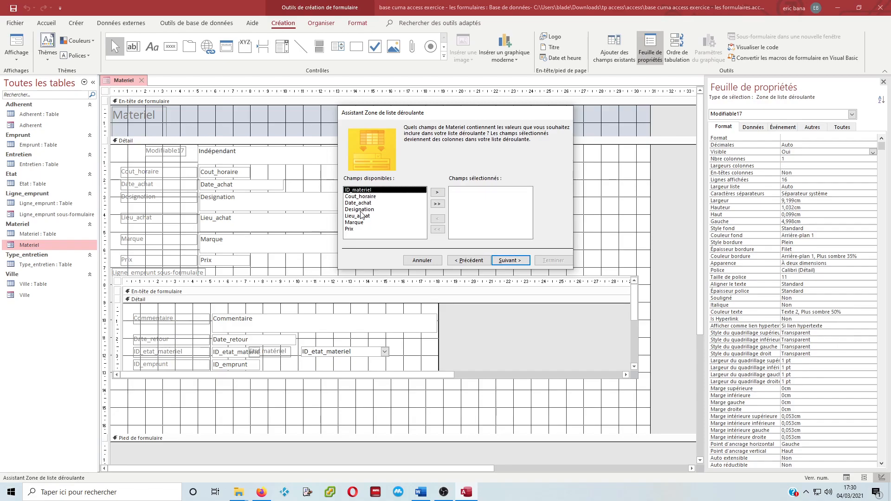
{"action": "double_click", "coordinate": [361, 209]}
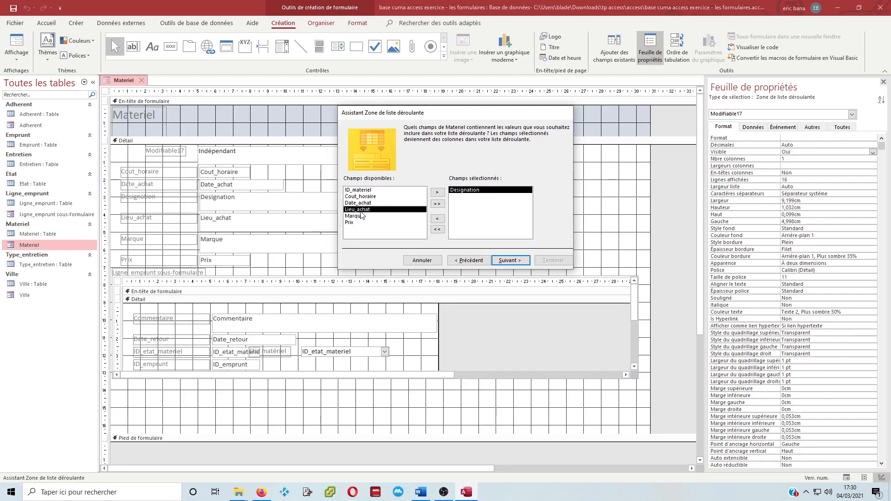
{"action": "left_click", "coordinate": [510, 261]}
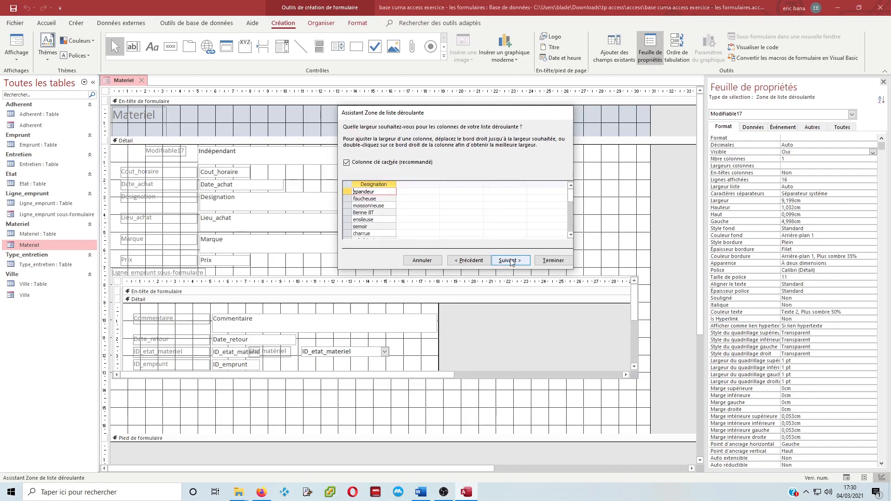
{"action": "left_click", "coordinate": [553, 261]}
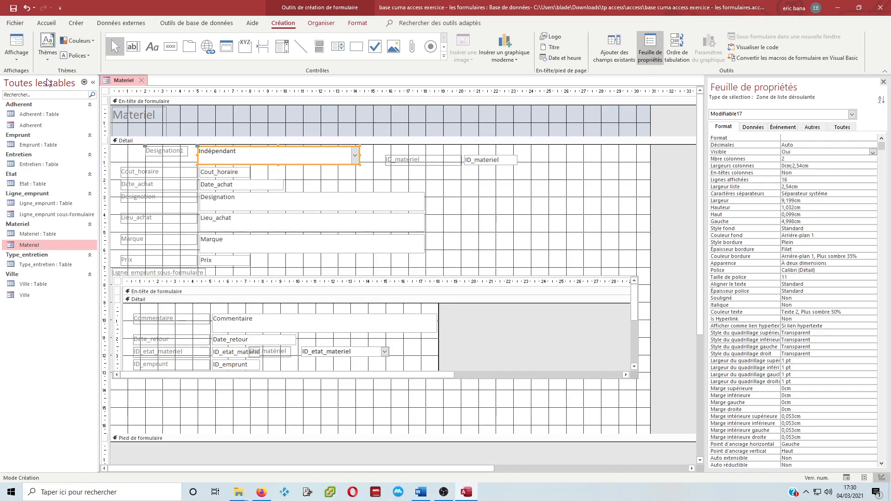
Display the Materiel form in Form view and choose charrue in the Designation1 combo box
{"action": "left_click", "coordinate": [17, 59]}
{"action": "left_click", "coordinate": [45, 77]}
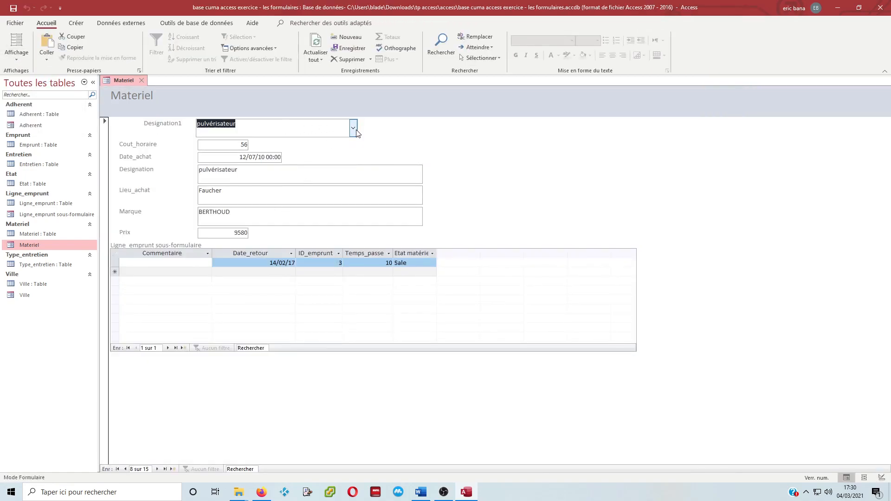
{"action": "left_click", "coordinate": [355, 131]}
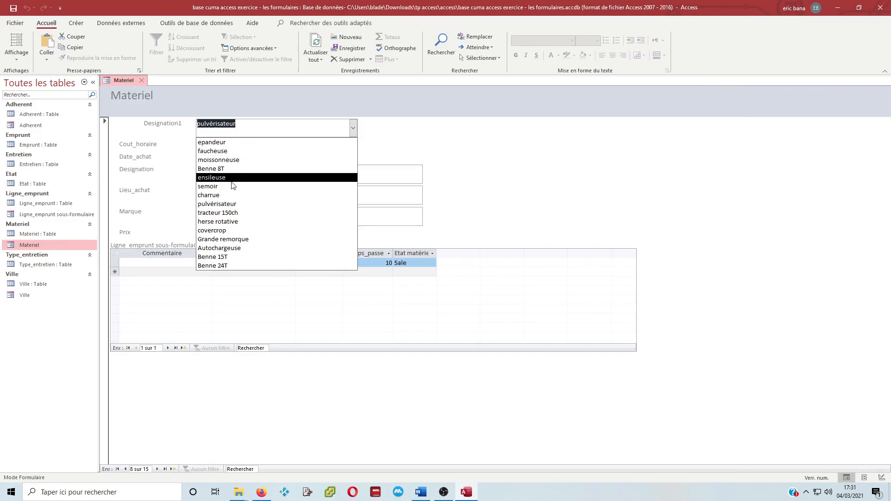
{"action": "left_click", "coordinate": [226, 195]}
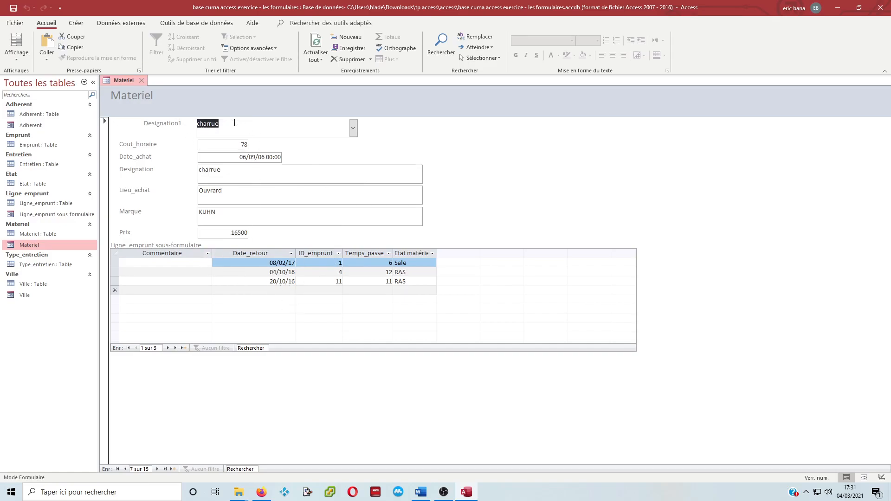
Look up a record by entering "cha" in the Designation1 combo box, and clear the entry
{"action": "type", "text": "cha"}
{"action": "key", "text": "Return"}
{"action": "key", "text": "BackSpace"}
{"action": "key", "text": "BackSpace"}
{"action": "key", "text": "BackSpace"}
{"action": "key", "text": "BackSpace"}
{"action": "key", "text": "BackSpace"}
{"action": "key", "text": "BackSpace"}
{"action": "key", "text": "BackSpace"}
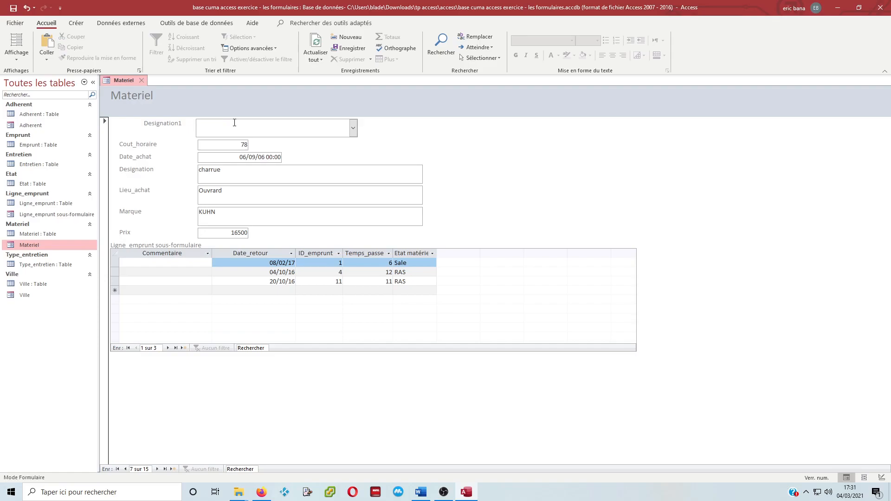